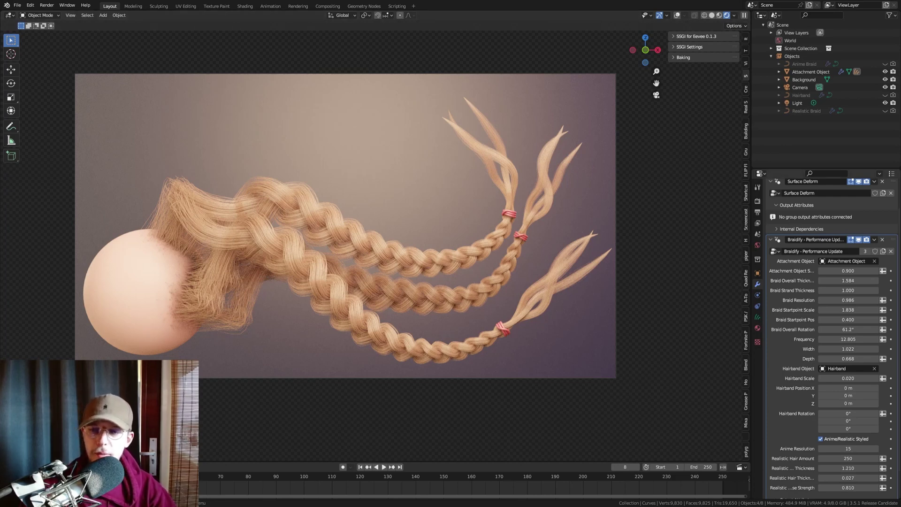
Toggle the braids to anime style and back to realistic, save, and collapse the Braidify panel.
click(820, 439)
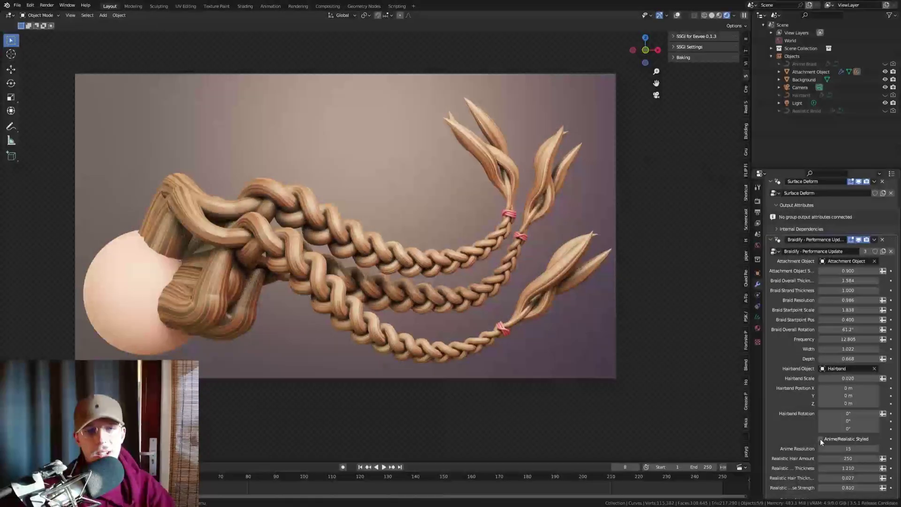
click(820, 438)
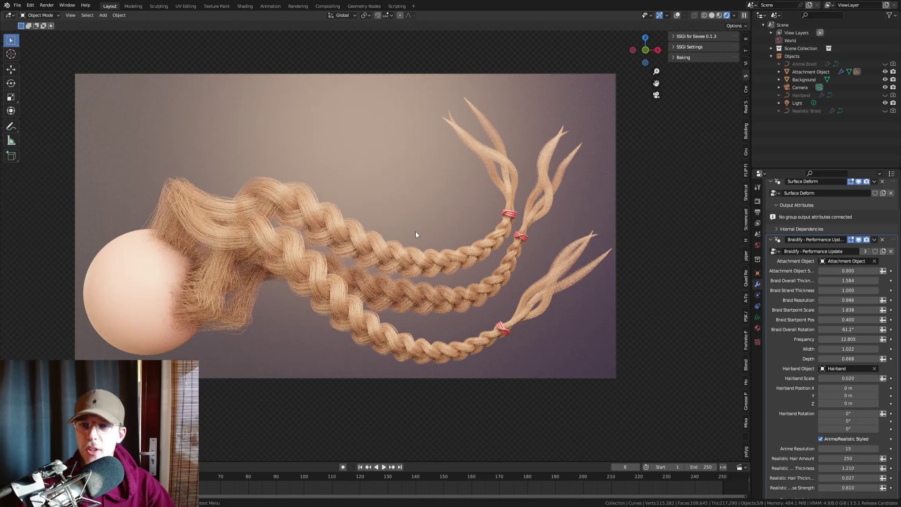
key(ctrl+s)
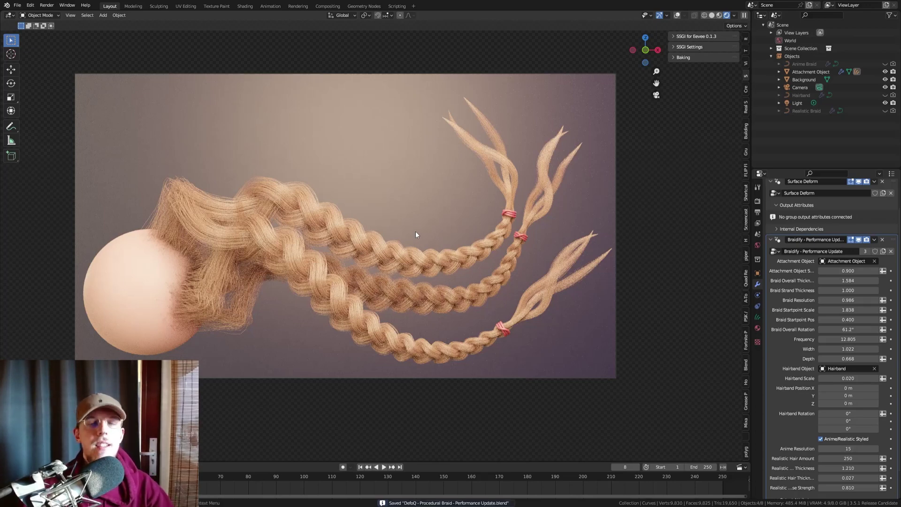
click(770, 239)
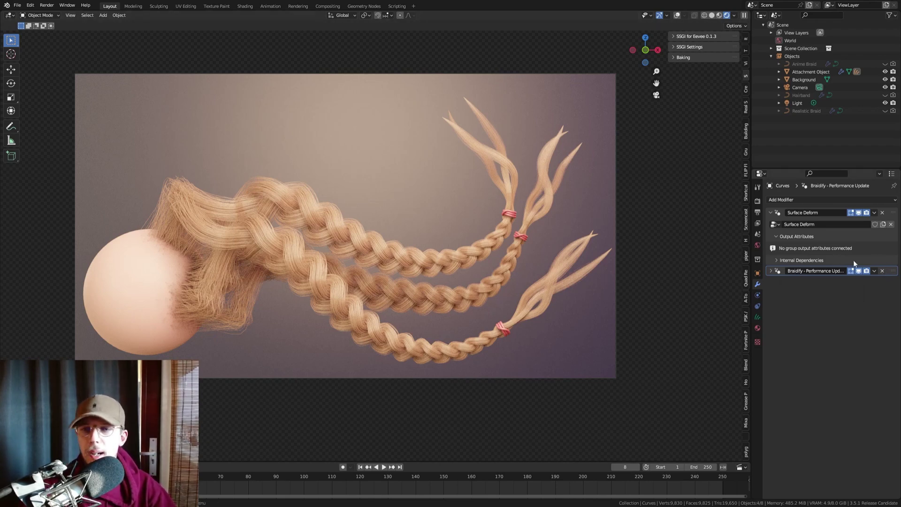
Delete the Braidify and Surface Deform modifiers and the curves object, then select Attachment Object.
click(882, 271)
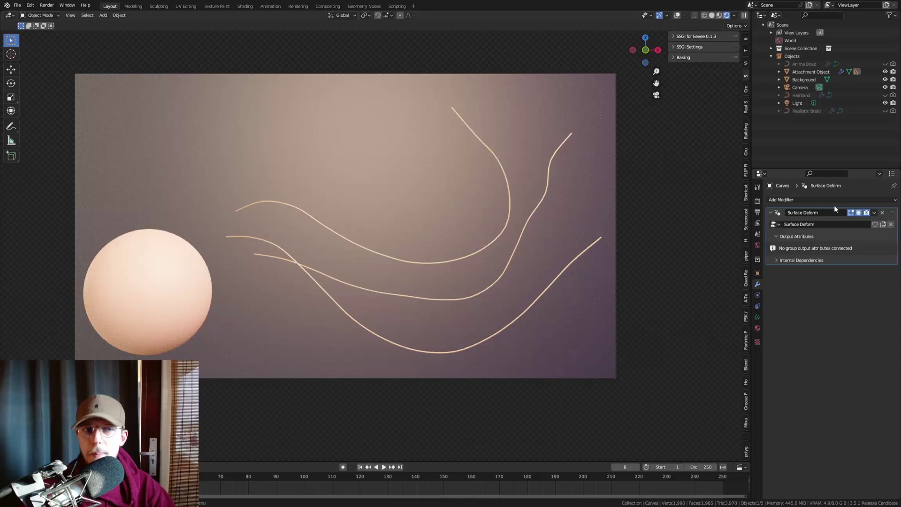
click(882, 212)
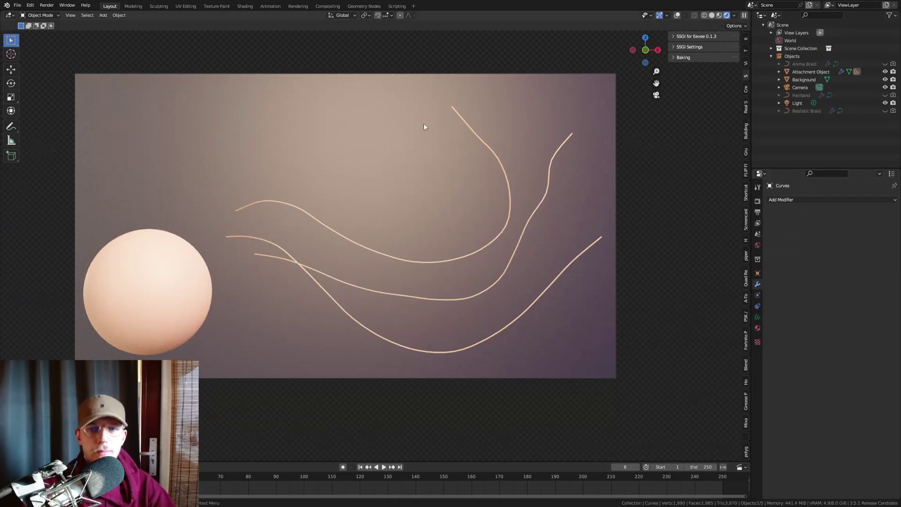
key(Delete)
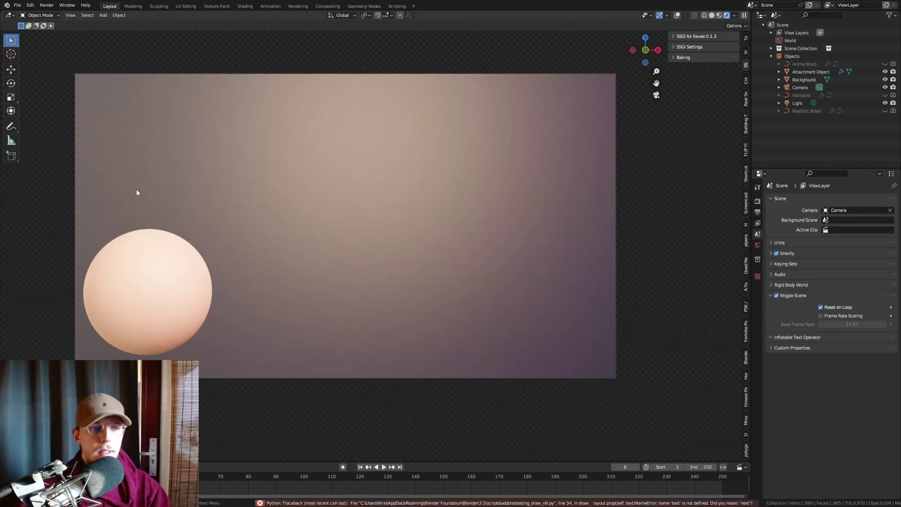
click(150, 266)
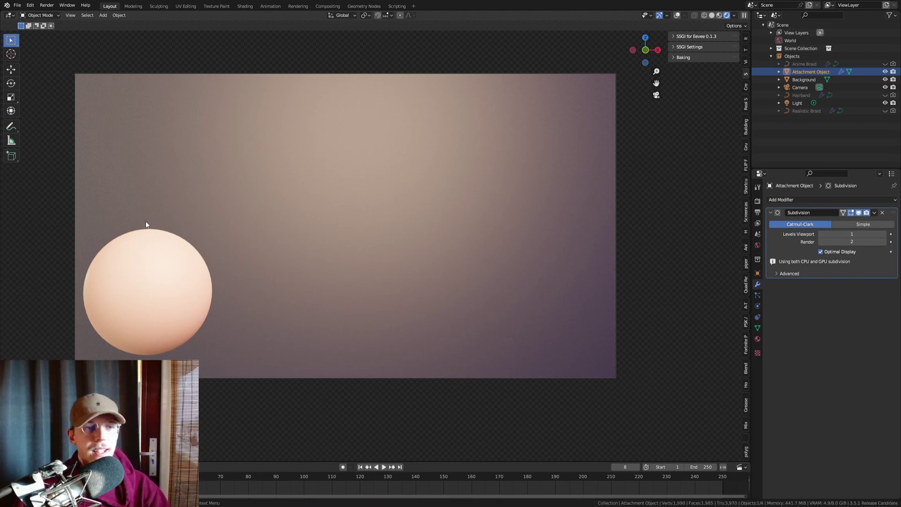
Add an Empty Hair object to the sphere and switch it to Sculpt Mode.
key(shift+a)
mouse_move(263, 198)
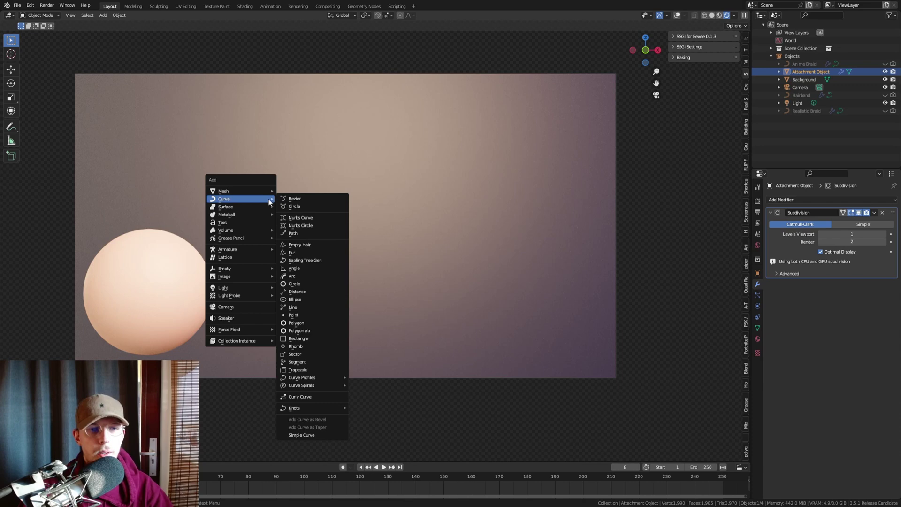
click(301, 245)
click(40, 15)
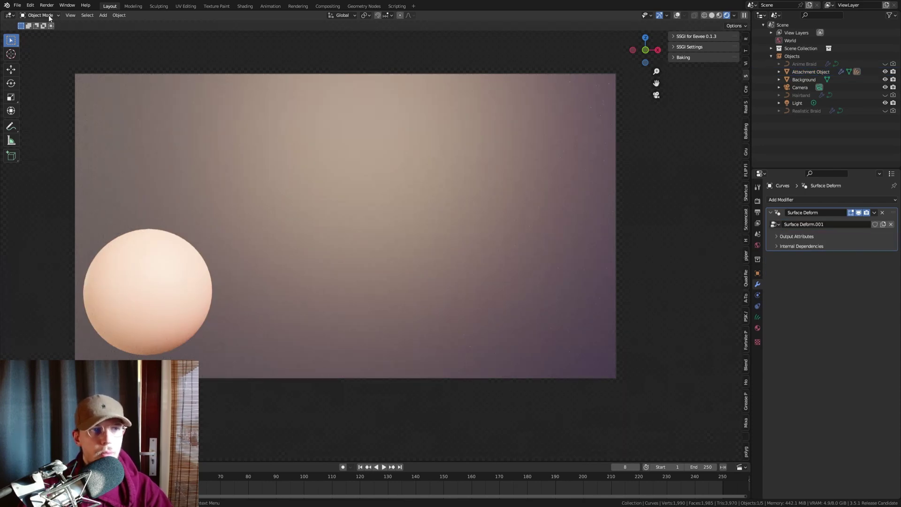
click(44, 40)
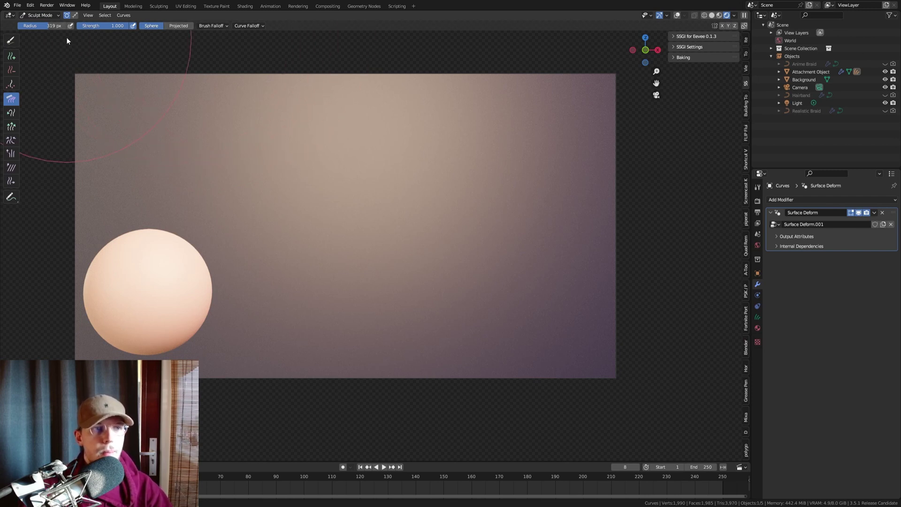
Choose the Add brush and set the Curve Shape length to 4 m.
click(7, 58)
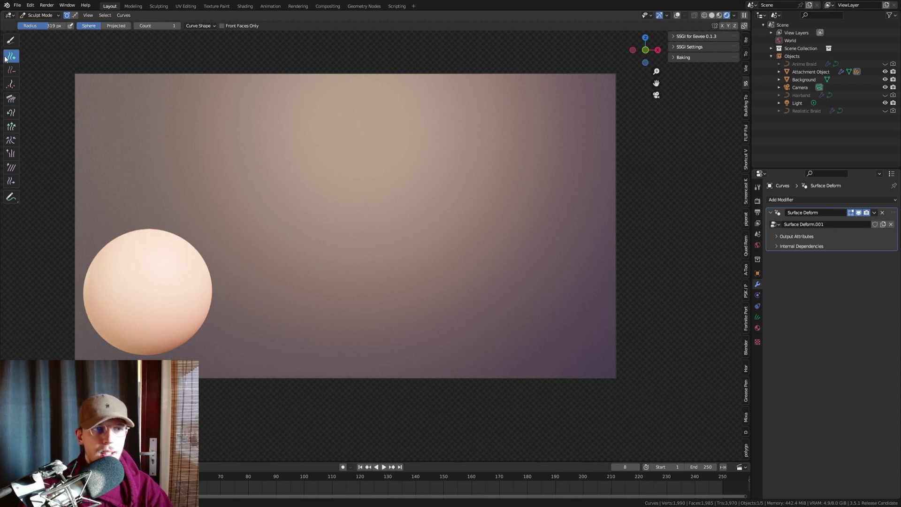
click(196, 25)
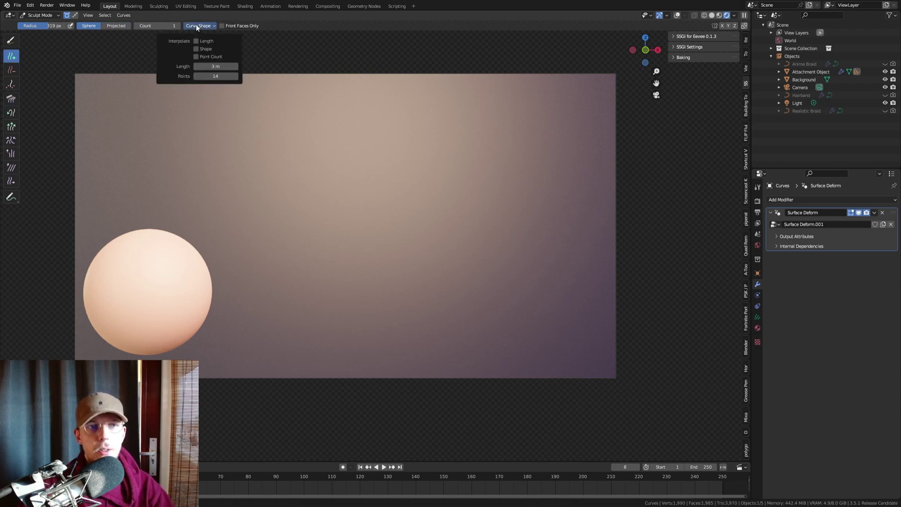
click(222, 67)
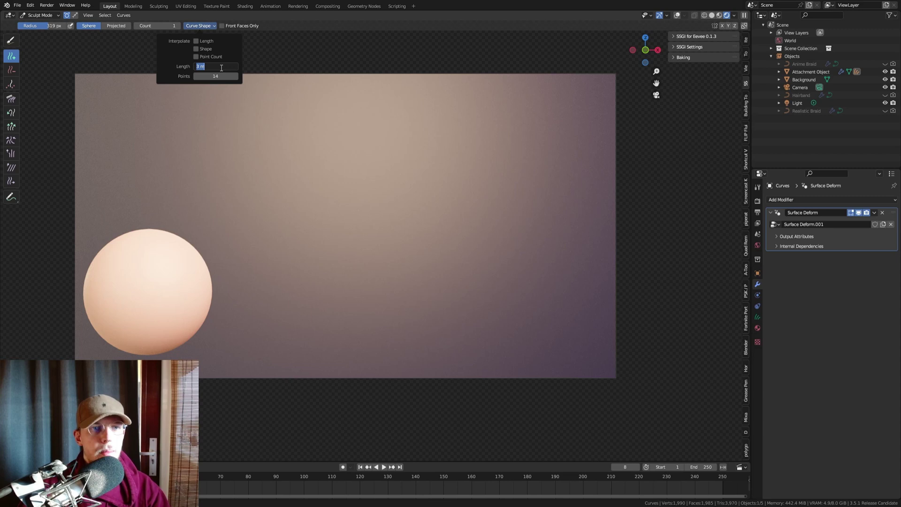
text(4)
key(Return)
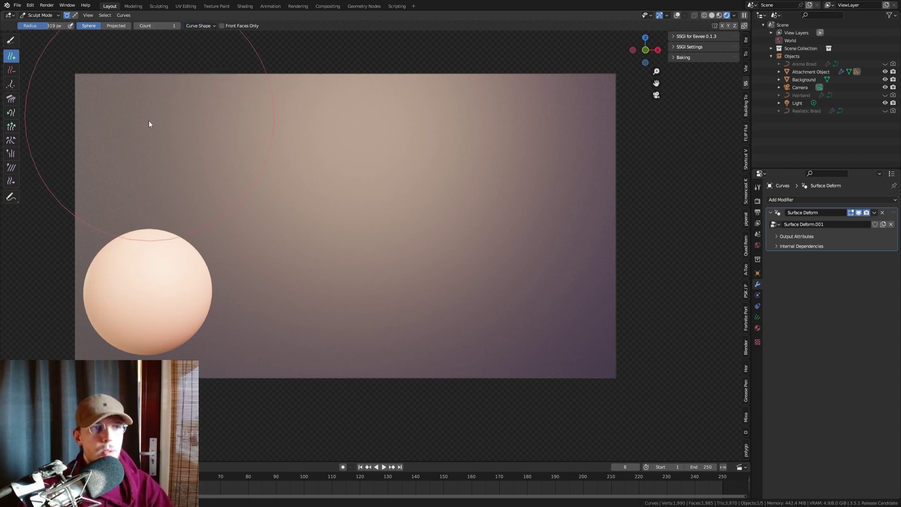
Shrink the Add brush to 42 px and grow one long strand from the sphere.
key(f)
click(100, 183)
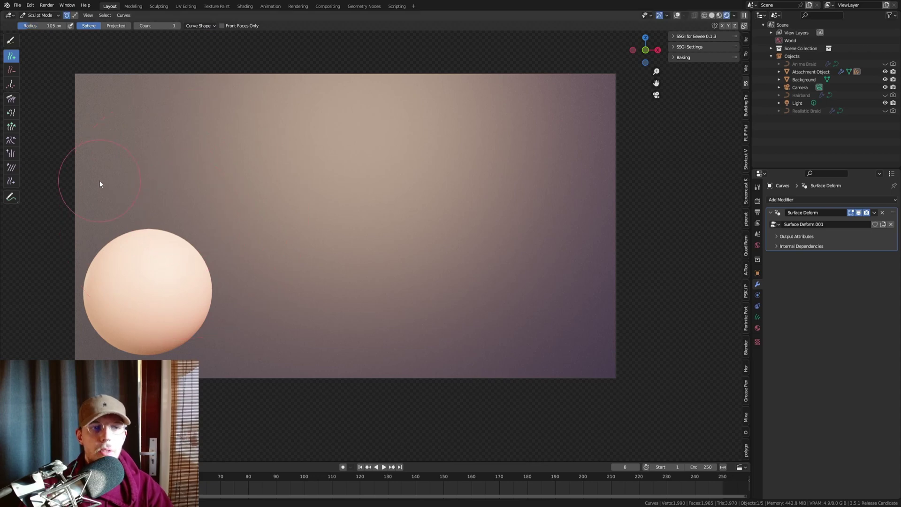
key(f)
click(144, 185)
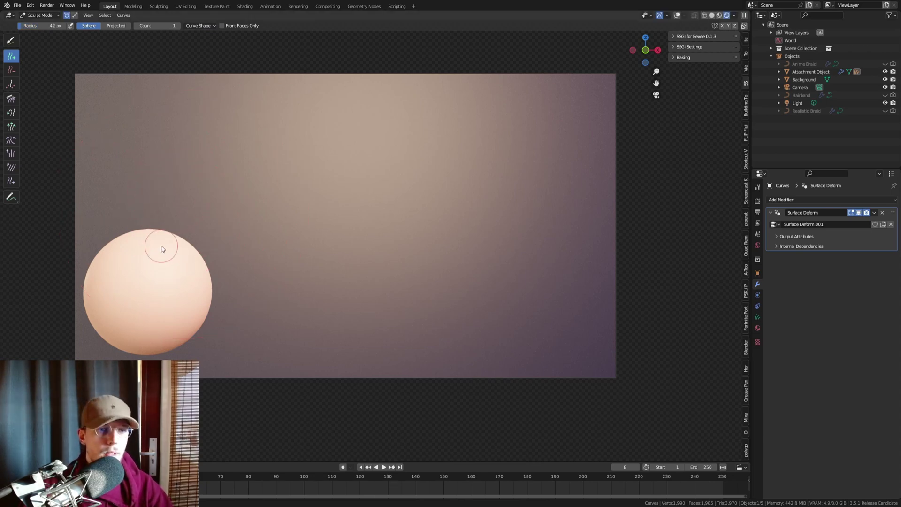
middle_drag(164, 253, 282, 258)
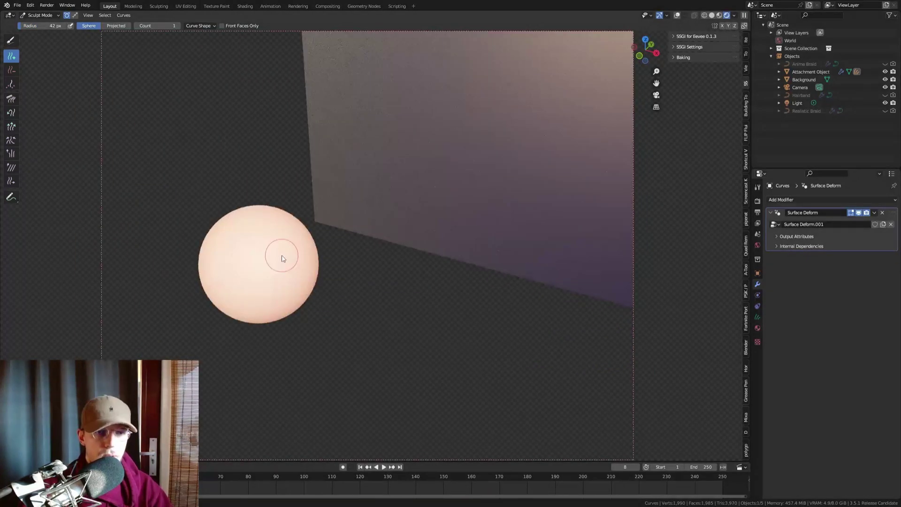
click(286, 256)
key(KP_0)
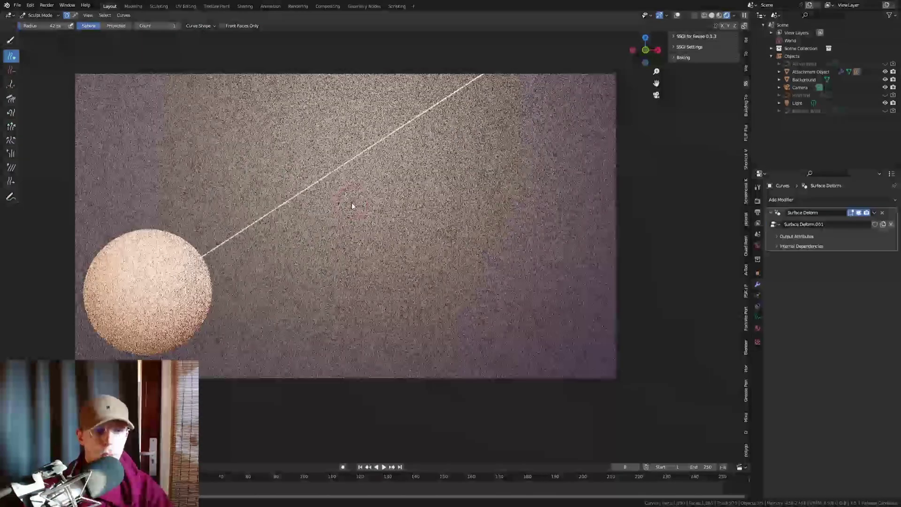
With an enlarged Comb brush, bend the strand into a U and swing its tail into an arc.
click(11, 98)
key(f)
click(308, 172)
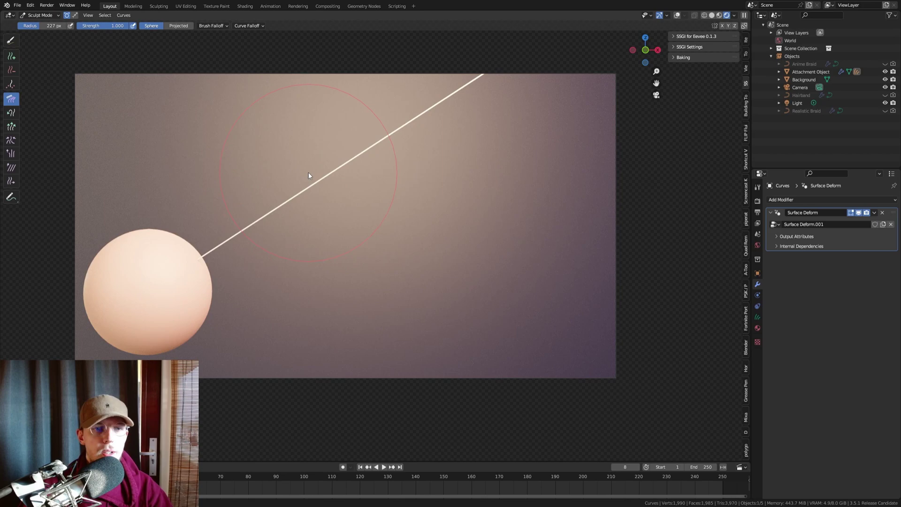
drag(308, 186, 331, 286)
mouse_move(327, 167)
mouse_down()
mouse_move(337, 273)
mouse_move(323, 266)
mouse_move(352, 202)
mouse_move(425, 257)
mouse_move(384, 205)
mouse_move(384, 277)
mouse_move(348, 275)
mouse_up()
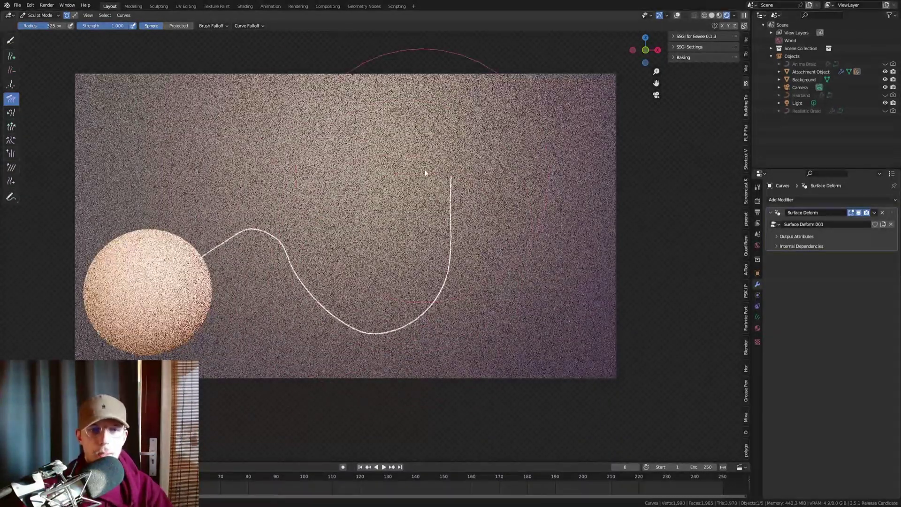
mouse_move(425, 170)
mouse_down()
mouse_move(493, 174)
mouse_move(425, 190)
mouse_move(536, 202)
mouse_move(442, 220)
mouse_move(559, 224)
mouse_move(548, 288)
mouse_move(491, 286)
mouse_up()
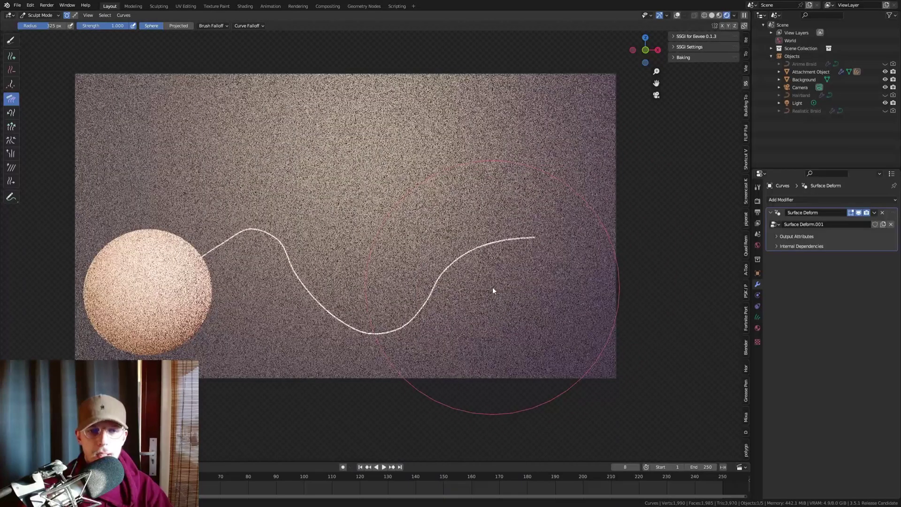
drag(444, 345, 285, 291)
Reduce the Comb brush to 147 px and smooth the dip in the strand's middle.
key(f)
click(235, 252)
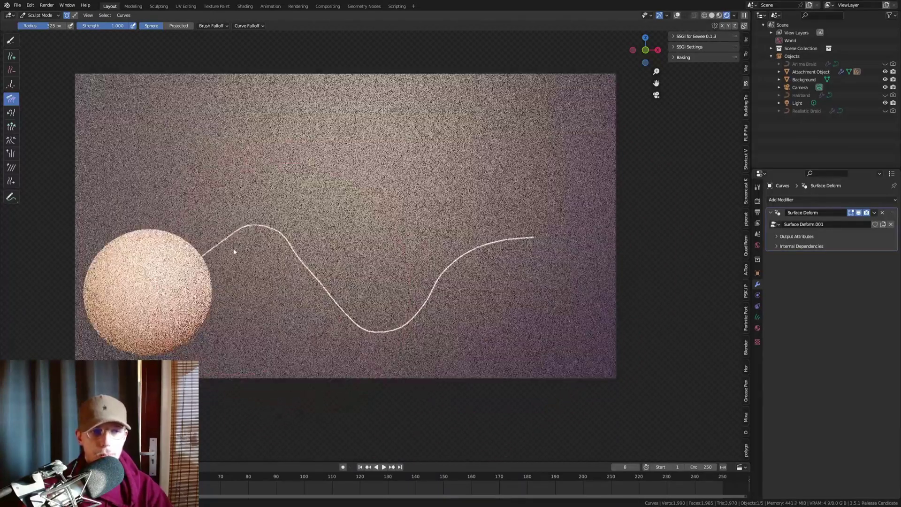
mouse_move(235, 251)
mouse_down()
mouse_move(290, 280)
mouse_move(317, 275)
mouse_move(320, 264)
mouse_move(366, 276)
mouse_move(295, 259)
mouse_move(359, 283)
mouse_move(346, 302)
mouse_move(360, 293)
mouse_move(392, 300)
mouse_move(380, 306)
mouse_move(389, 313)
mouse_move(316, 311)
mouse_move(364, 311)
mouse_up()
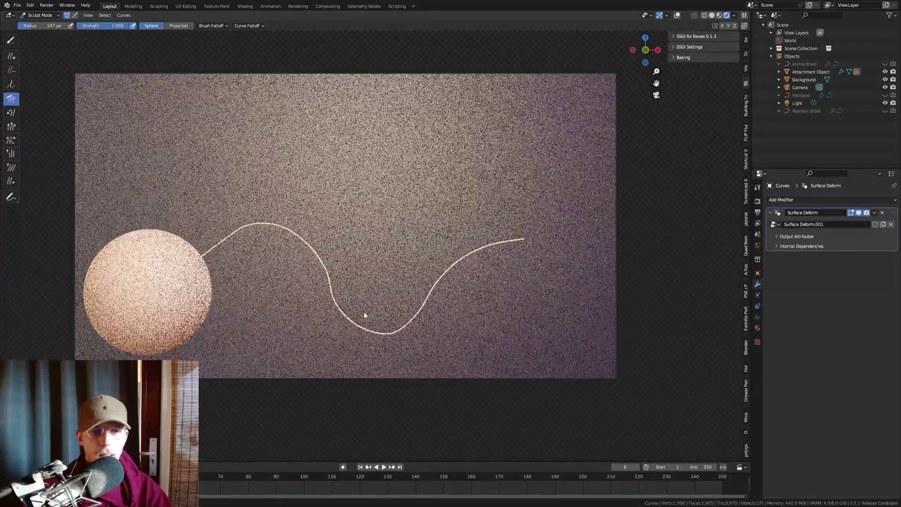
click(411, 296)
In Object Mode with solid shading, add a Geometry Nodes modifier using Braidify - Performance Update.
click(44, 17)
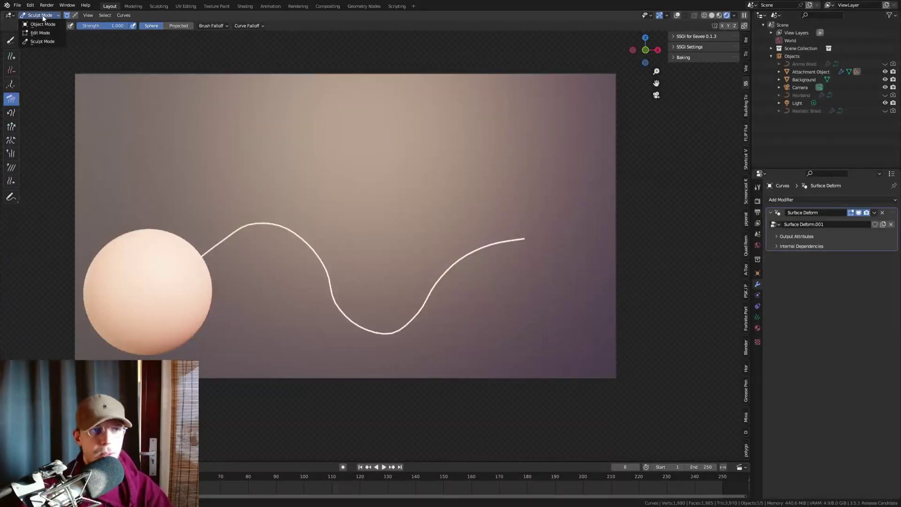
click(37, 25)
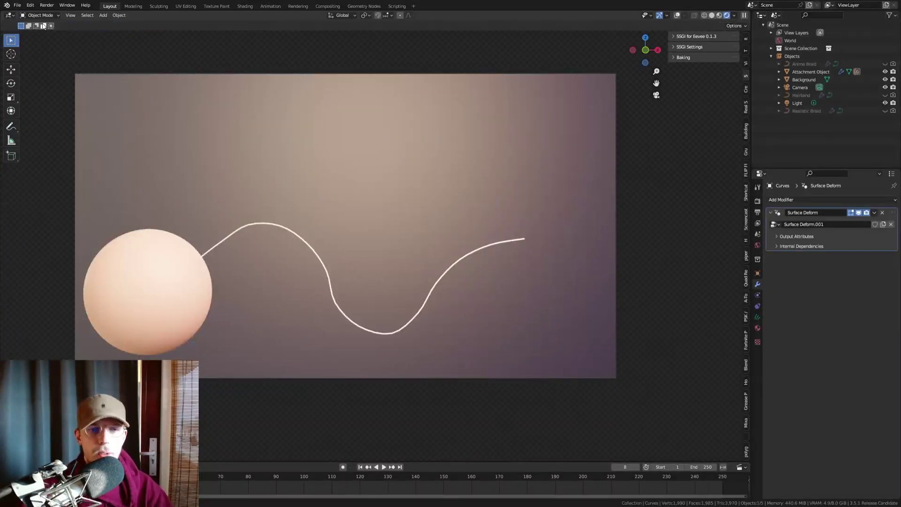
click(711, 15)
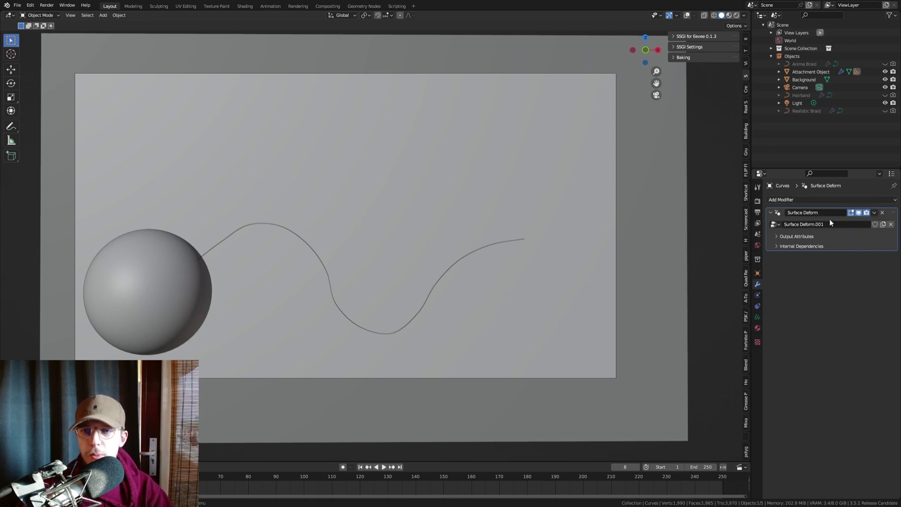
click(788, 198)
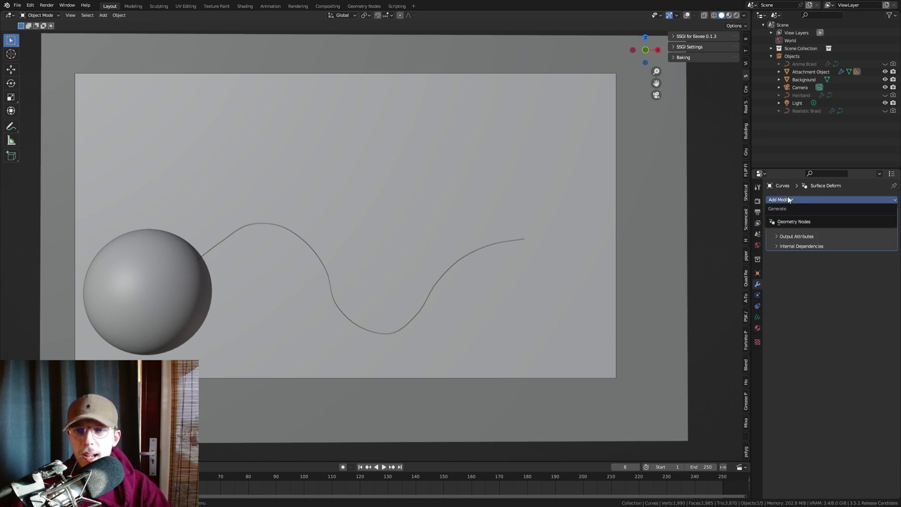
click(793, 221)
click(775, 268)
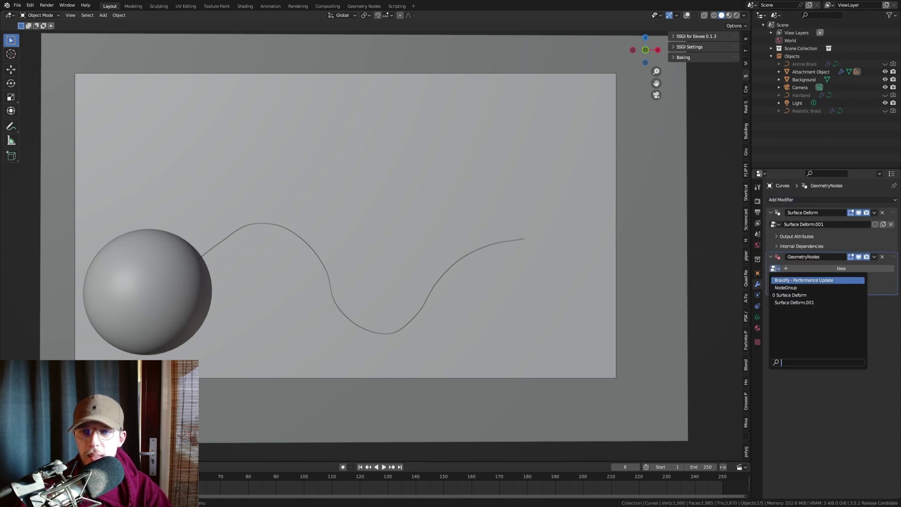
click(790, 279)
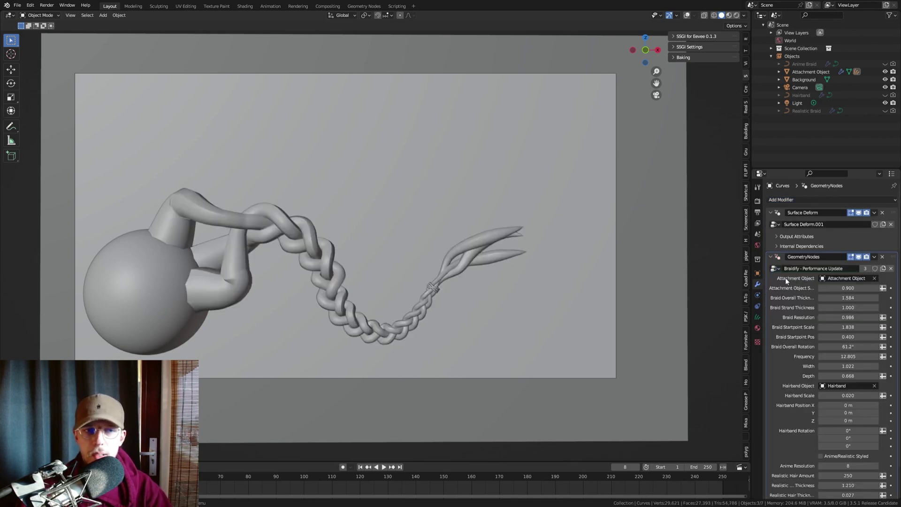
Switch to Rendered shading and set the modifier's UV output attribute to OurUV.
click(736, 15)
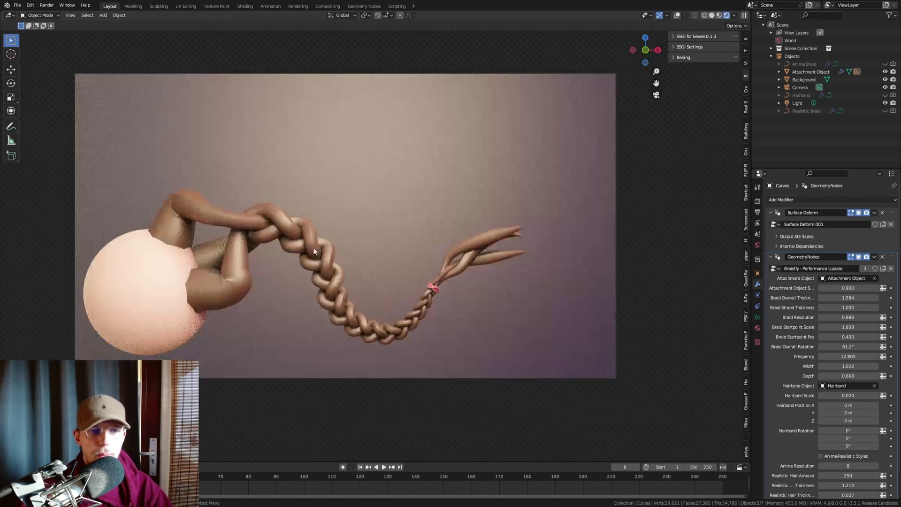
scroll(810, 351, down, 3)
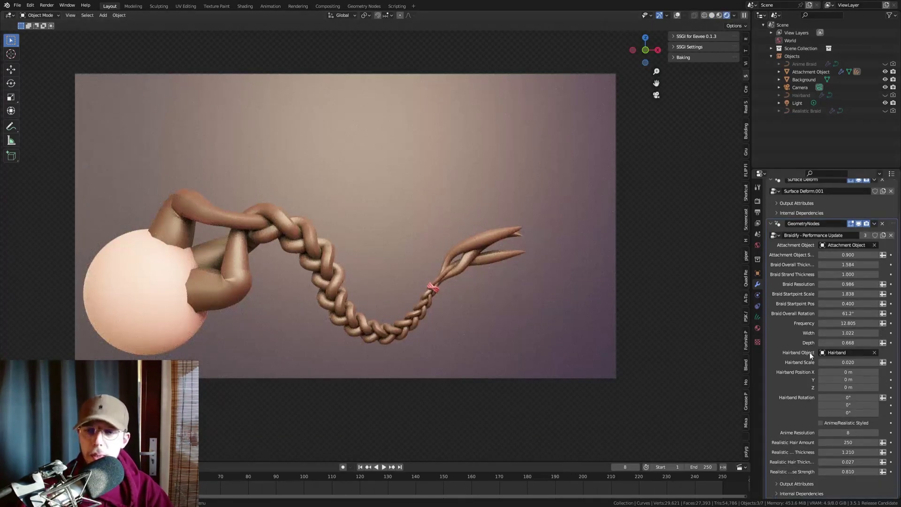
click(796, 483)
scroll(799, 469, down, 1)
click(839, 482)
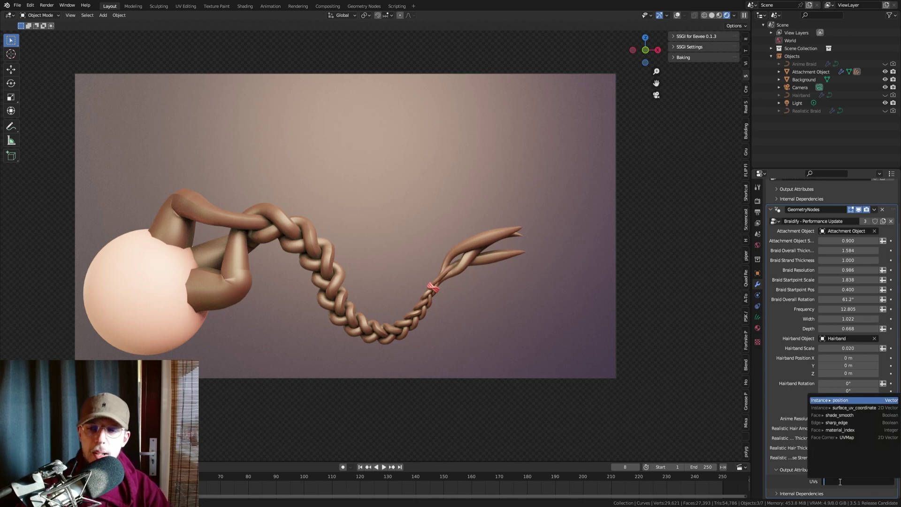
text(OurUV)
key(Return)
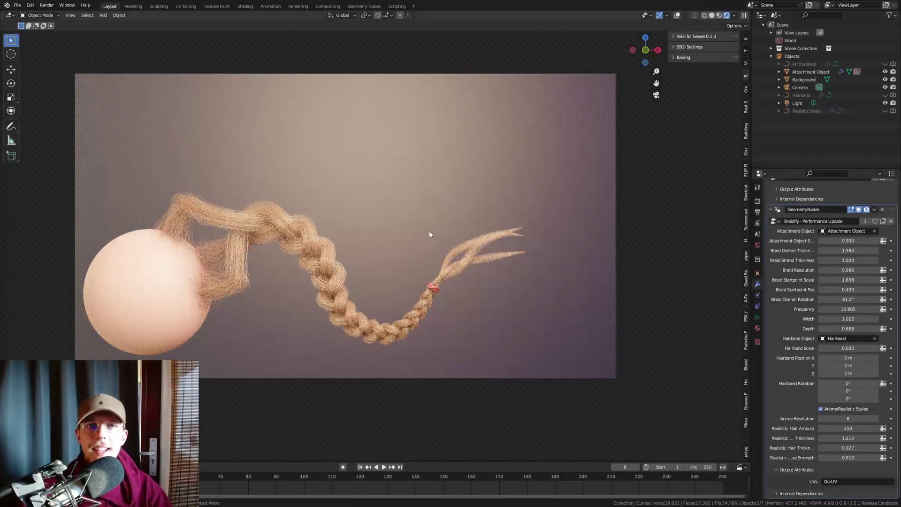
Return the hair to Sculpt Mode and drag the braid's tail so its ends curl upward.
click(42, 15)
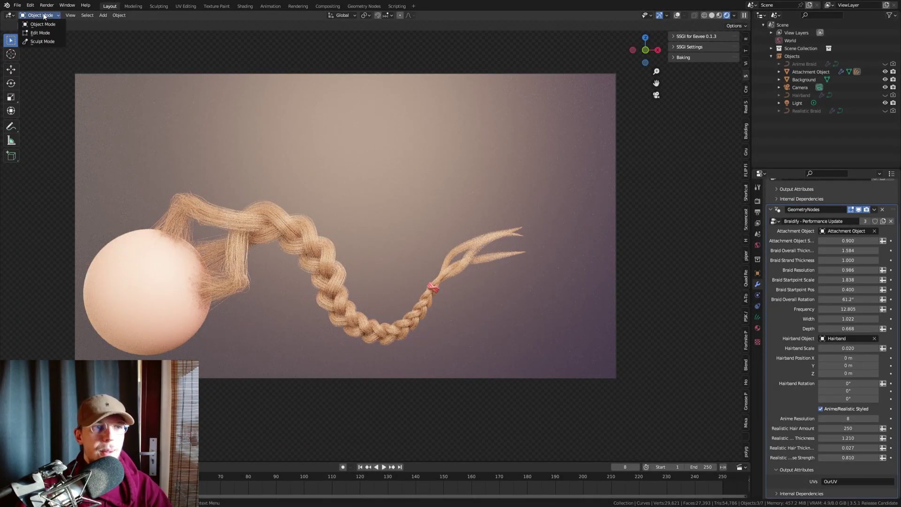
click(45, 41)
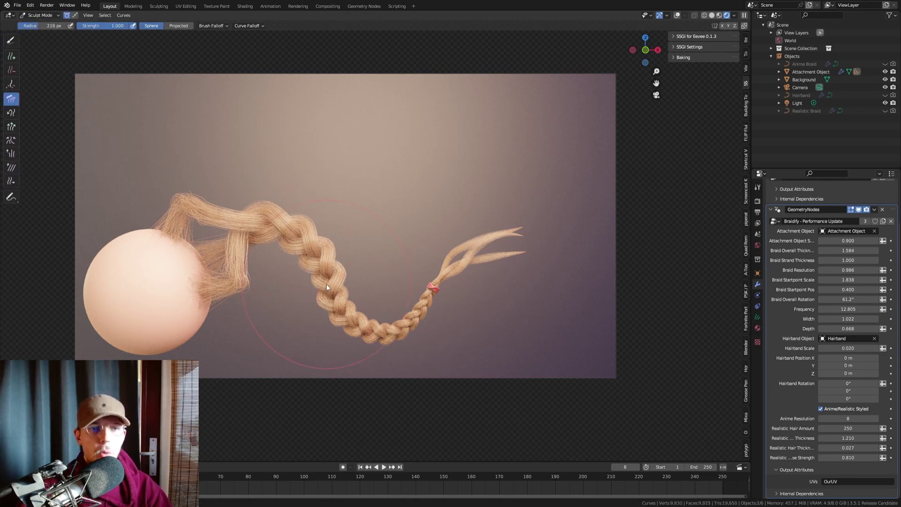
mouse_move(326, 283)
mouse_down()
mouse_move(362, 186)
mouse_move(413, 201)
mouse_move(469, 193)
mouse_move(329, 89)
mouse_move(484, 324)
mouse_move(302, 311)
mouse_move(401, 331)
mouse_move(457, 316)
mouse_move(494, 268)
mouse_move(484, 326)
mouse_move(458, 283)
mouse_move(419, 265)
mouse_move(442, 292)
mouse_move(434, 310)
mouse_move(445, 226)
mouse_up()
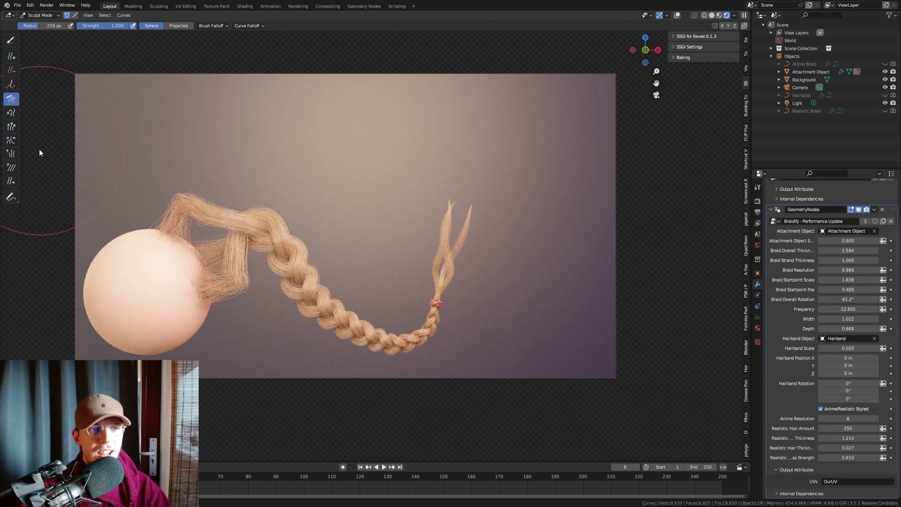
Pull the braid's tip and hairband upward with another sculpt brush, undoing the last stroke.
click(11, 115)
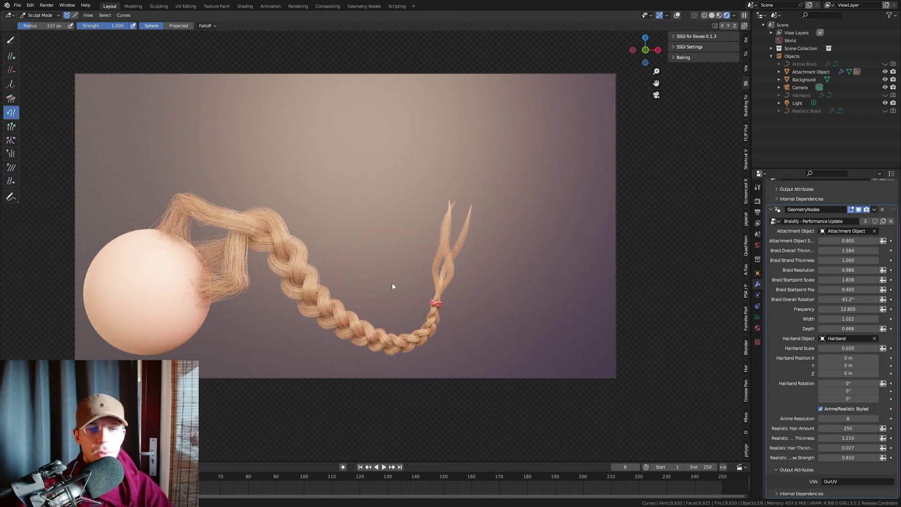
mouse_move(433, 318)
mouse_down()
mouse_move(443, 273)
mouse_move(437, 219)
mouse_move(425, 257)
mouse_up()
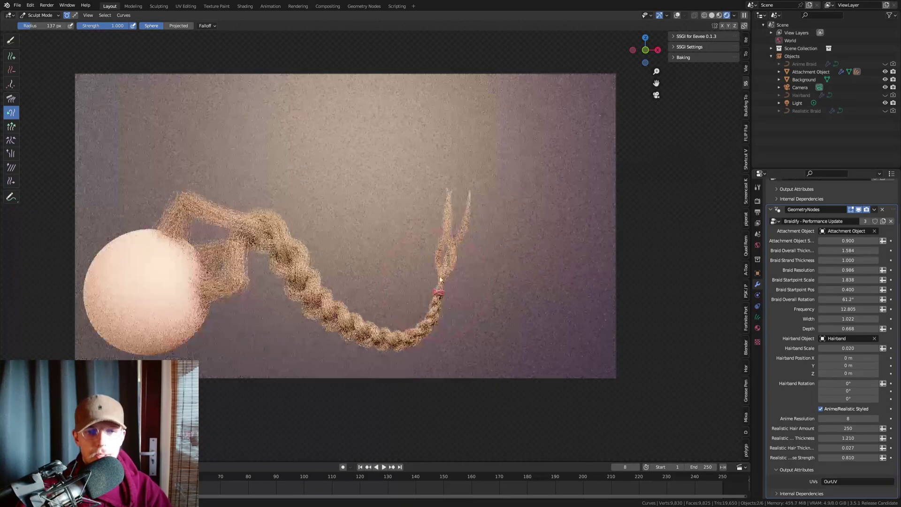
mouse_move(439, 291)
mouse_down()
mouse_move(447, 112)
mouse_move(520, 96)
mouse_move(597, 112)
mouse_move(652, 173)
mouse_up()
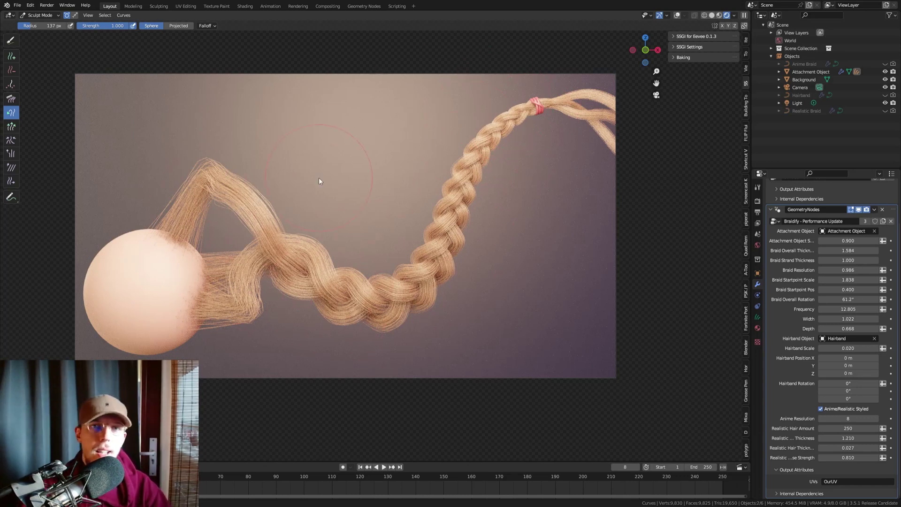
key(ctrl+z)
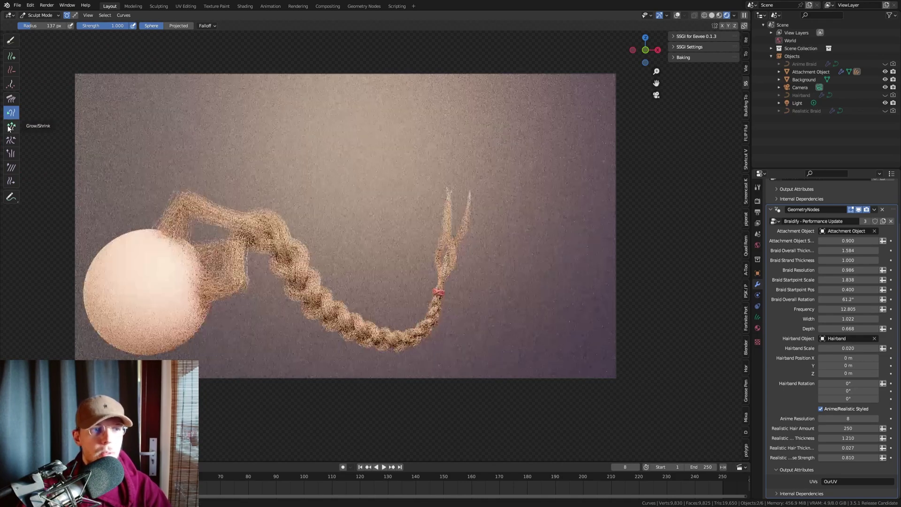
Try Grow/Shrink on the strands, undo it, then drag the braid toward the upper right.
click(10, 127)
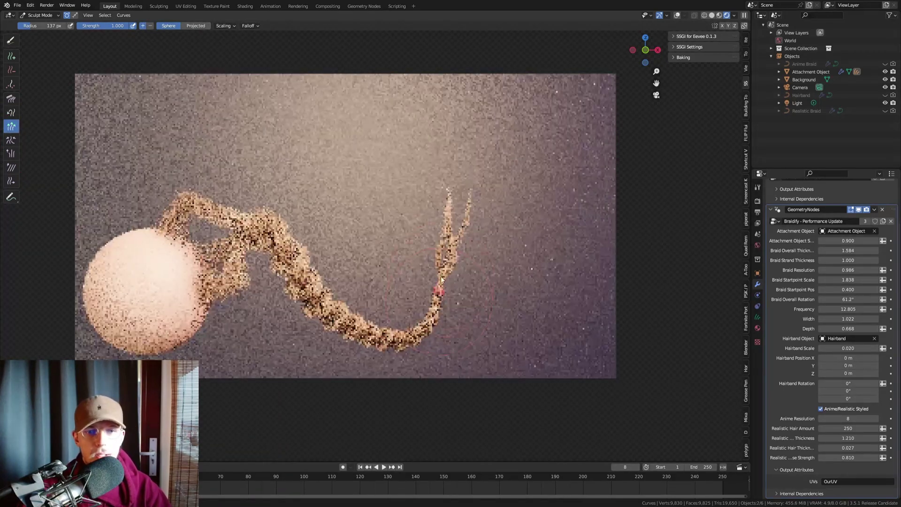
drag(440, 276, 437, 209)
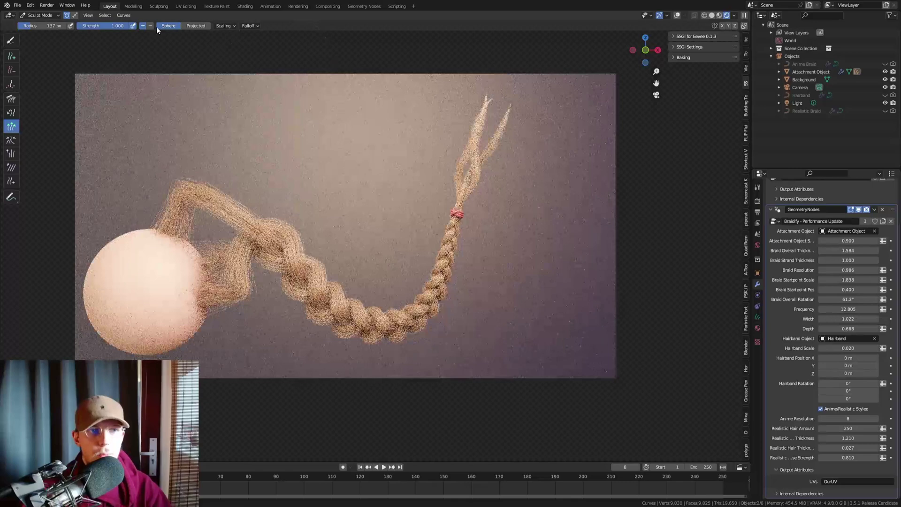
key(ctrl+z)
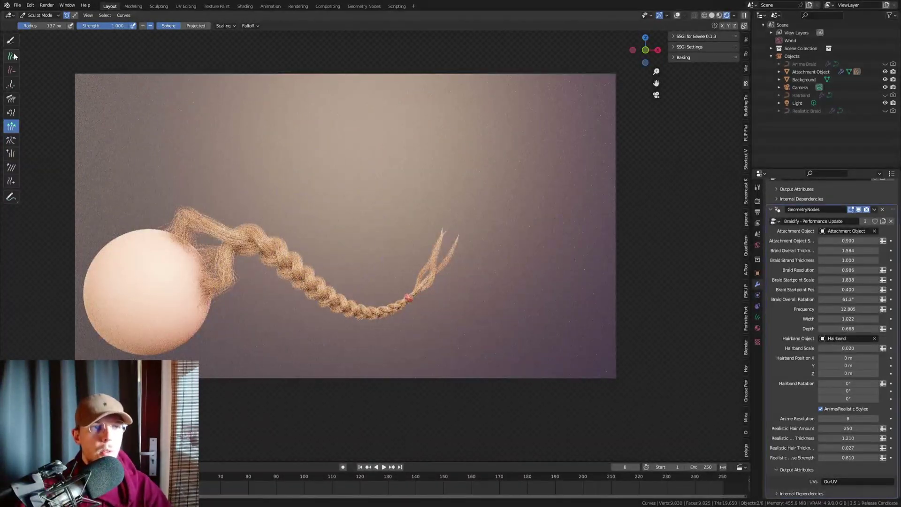
drag(408, 300, 289, 202)
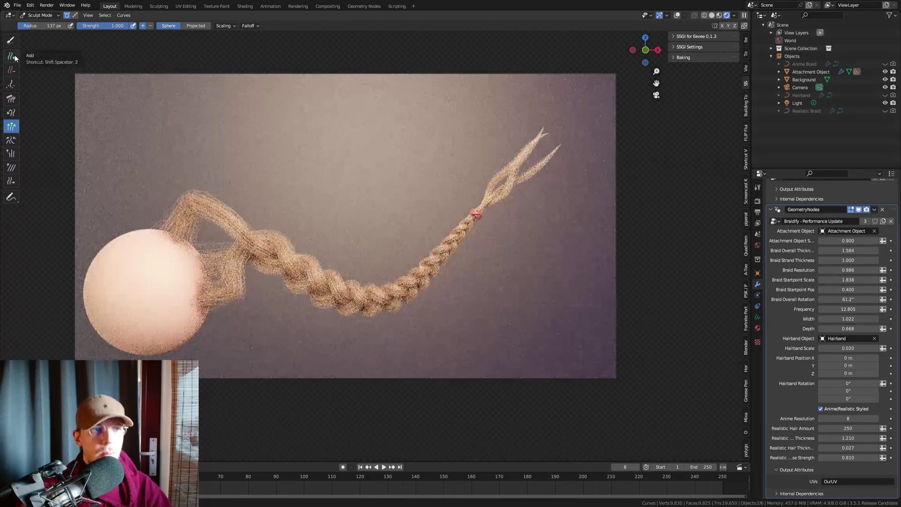
With the Add tool at 80 px radius, add braids on the sphere and undo one.
click(11, 55)
key(f)
click(189, 214)
click(189, 250)
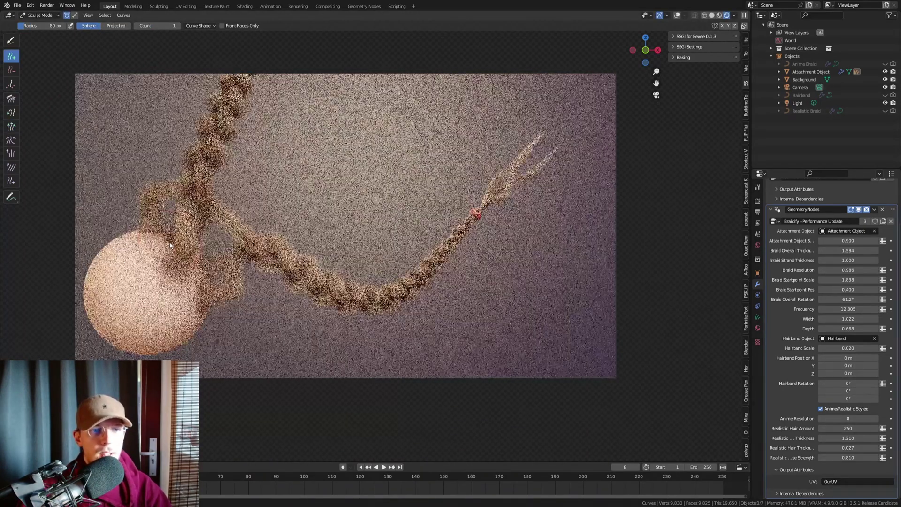
key(ctrl+z)
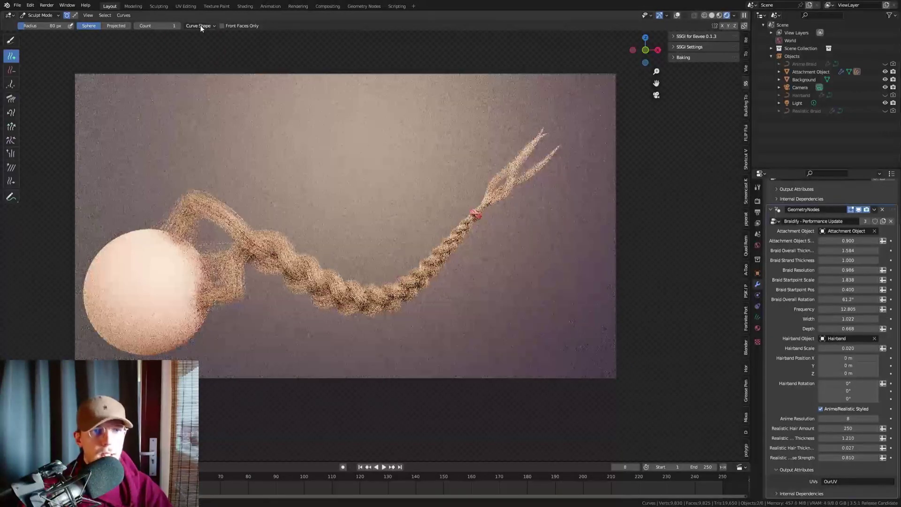
Enable Interpolate Length in Curve Shape and add several more braids around the sphere.
click(199, 26)
click(197, 41)
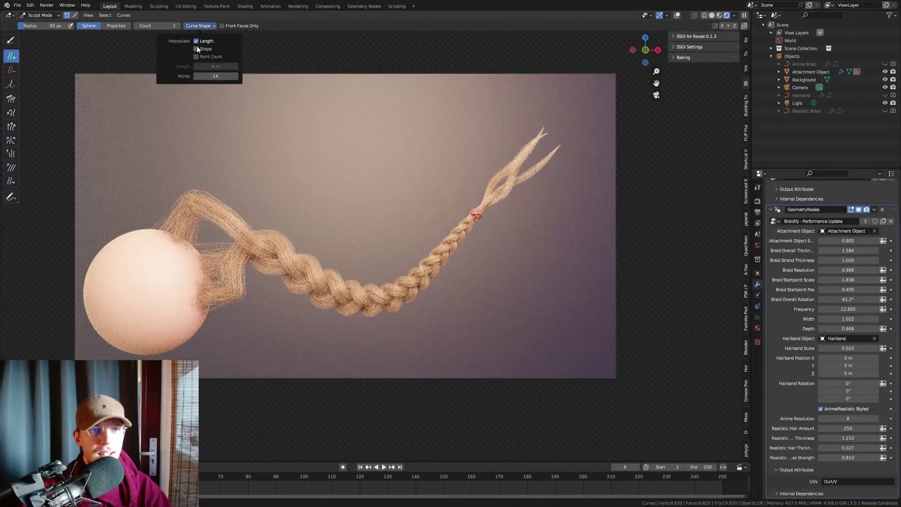
click(192, 249)
click(195, 319)
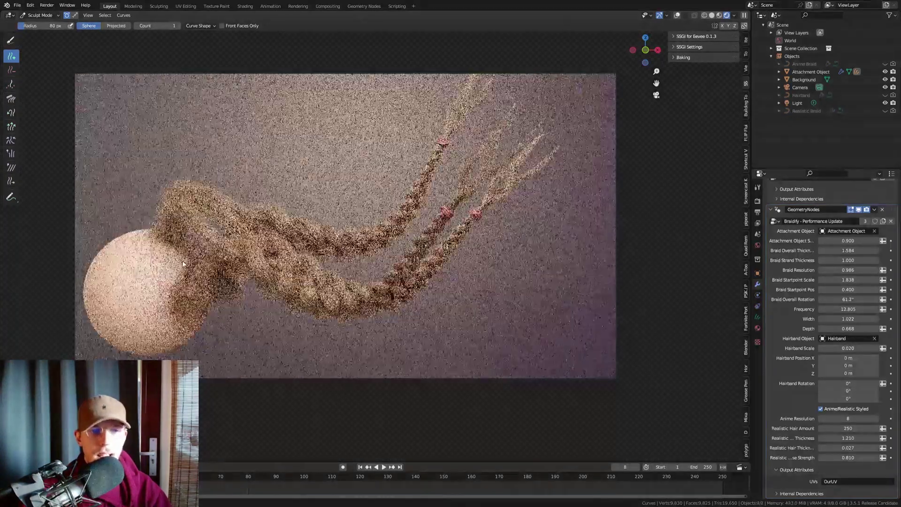
click(147, 247)
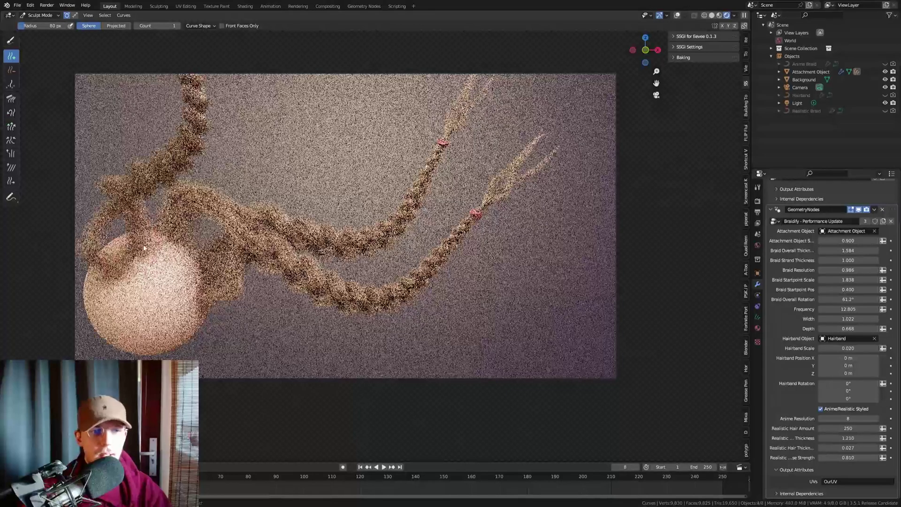
click(156, 244)
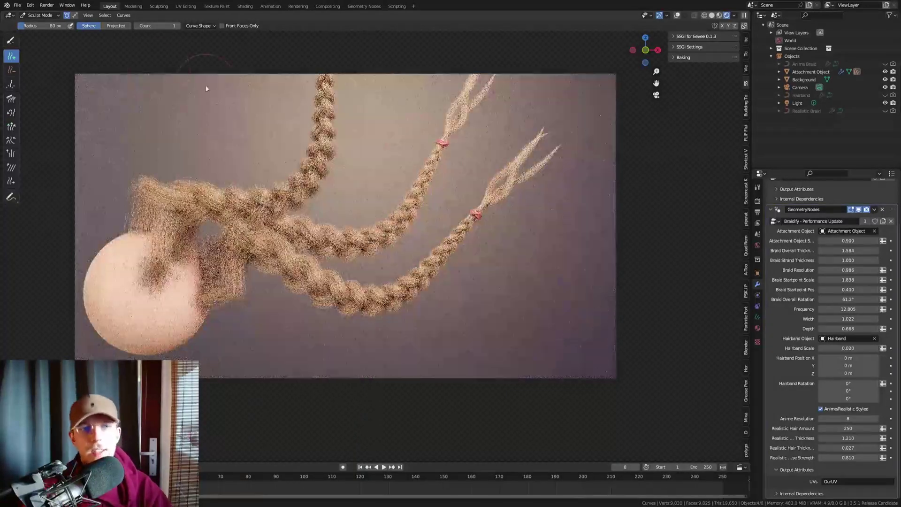
click(11, 100)
Comb the braids with a 324 px brush, sweeping them up and down to the right.
drag(336, 204, 461, 212)
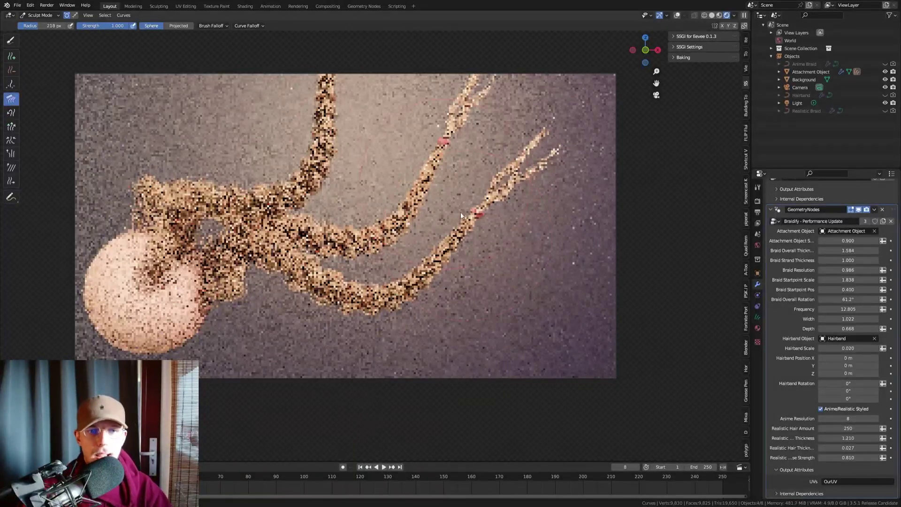
key(f)
click(477, 254)
mouse_move(477, 254)
mouse_down()
mouse_move(421, 310)
mouse_move(367, 182)
mouse_up()
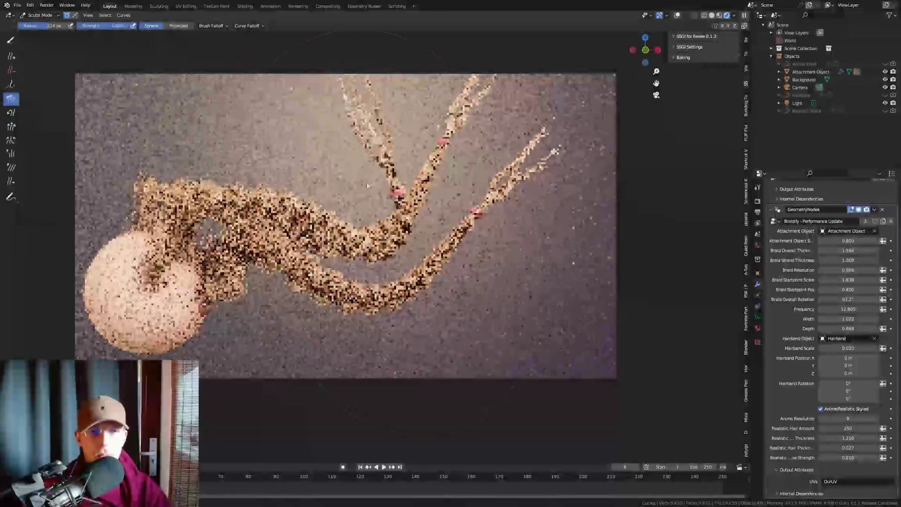
mouse_move(407, 283)
mouse_down()
mouse_move(442, 320)
mouse_move(484, 312)
mouse_move(384, 246)
mouse_move(497, 359)
mouse_move(527, 338)
mouse_move(507, 300)
mouse_up()
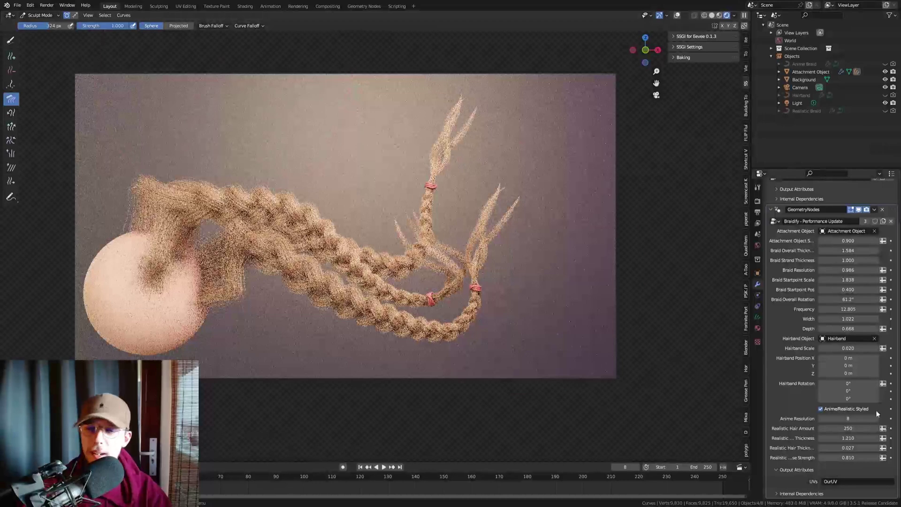
Set Realistic Hair Amount to 1000.
click(853, 428)
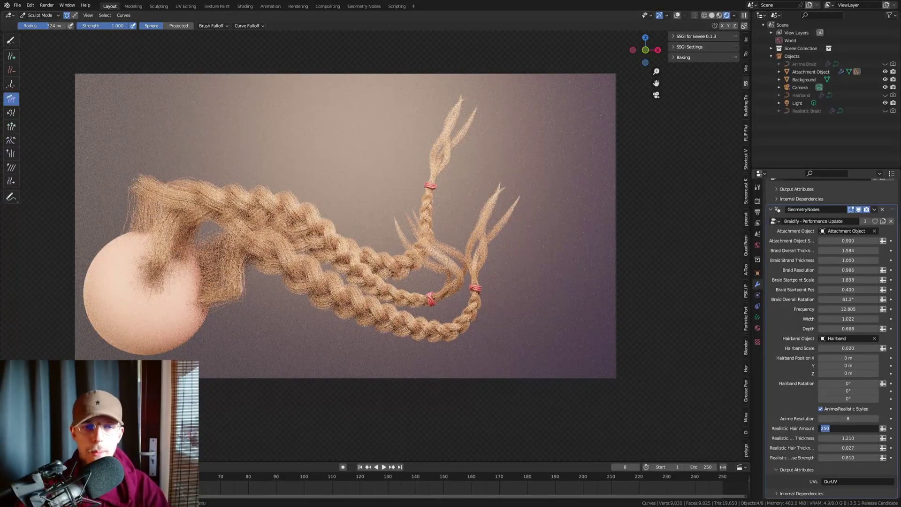
text(1000)
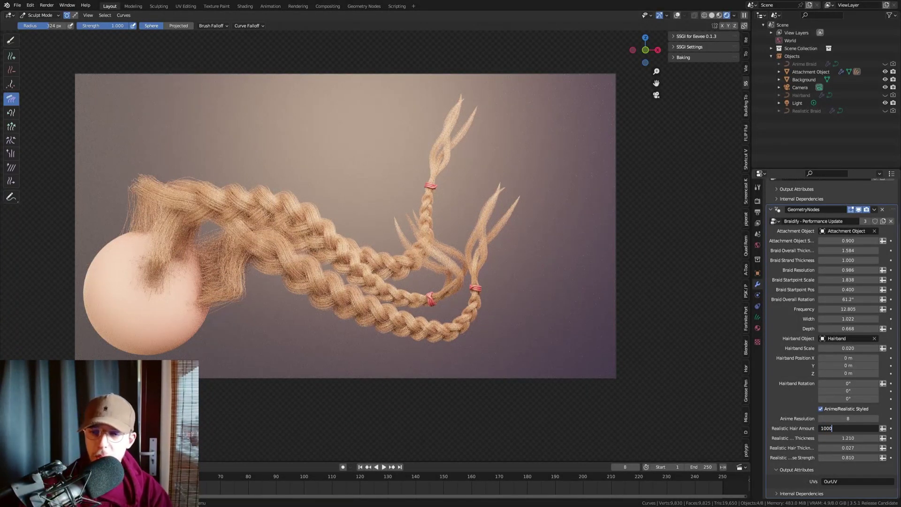
key(Return)
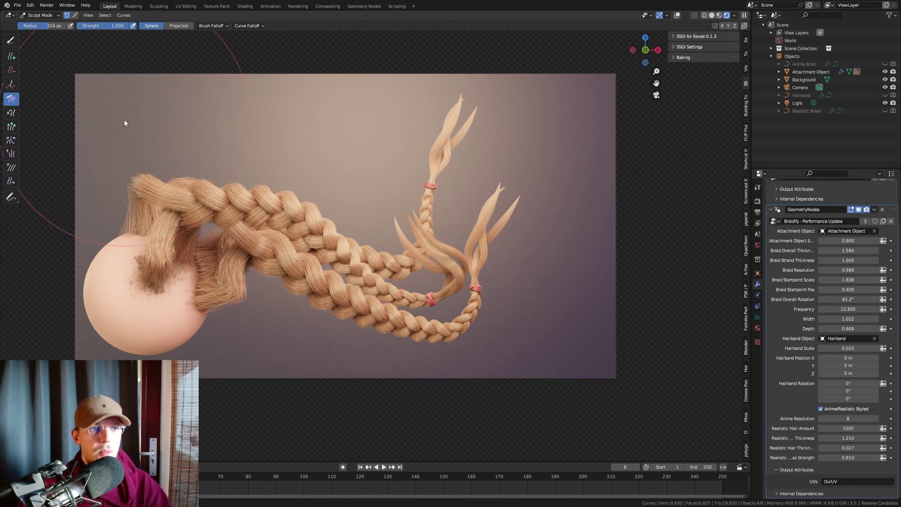
Comb the upper braid's strands down and to the left over the other braids.
mouse_move(479, 233)
mouse_down()
mouse_move(440, 145)
mouse_move(285, 227)
mouse_move(276, 297)
mouse_move(287, 351)
mouse_up()
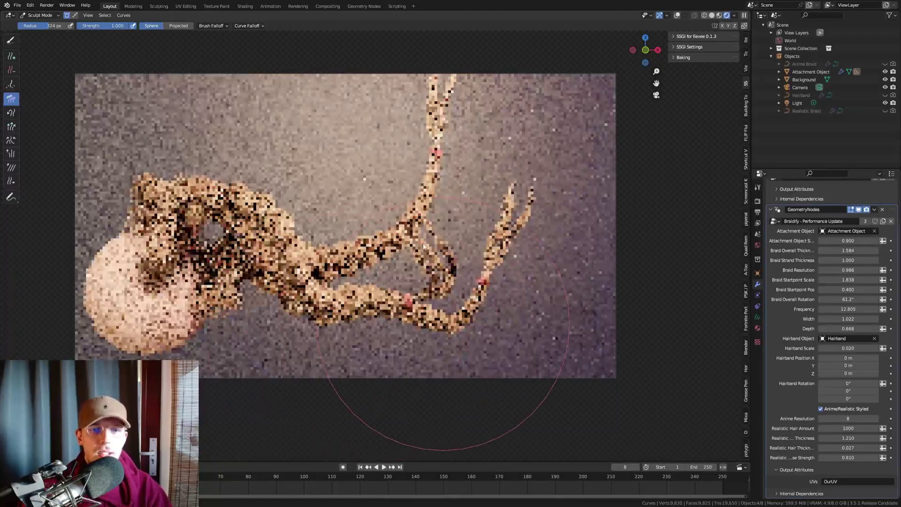
drag(343, 135, 362, 175)
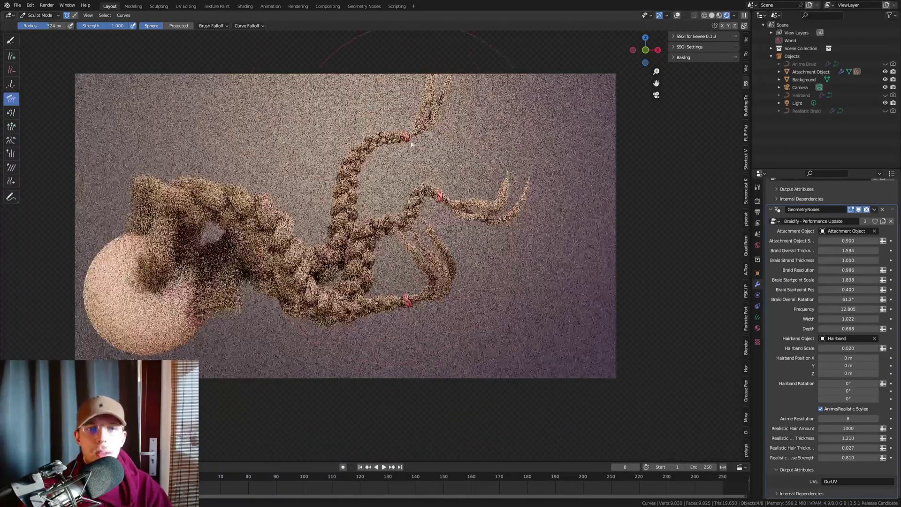